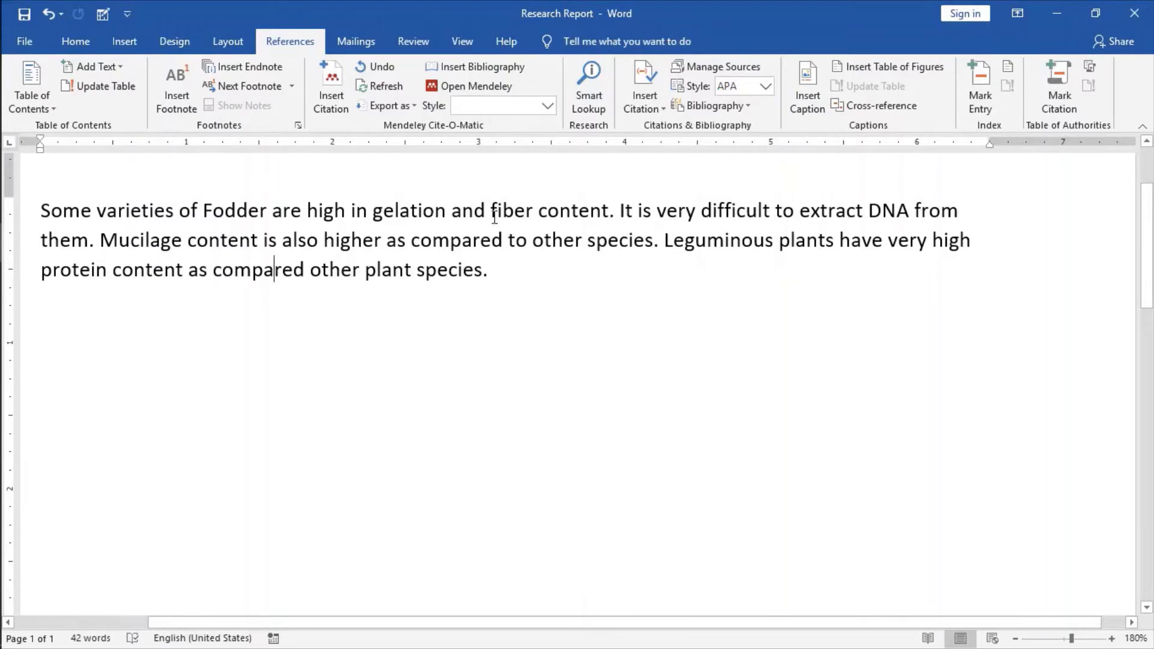
Step: Put the cursor right after "fiber content" in the first sentence, before its period
click(610, 213)
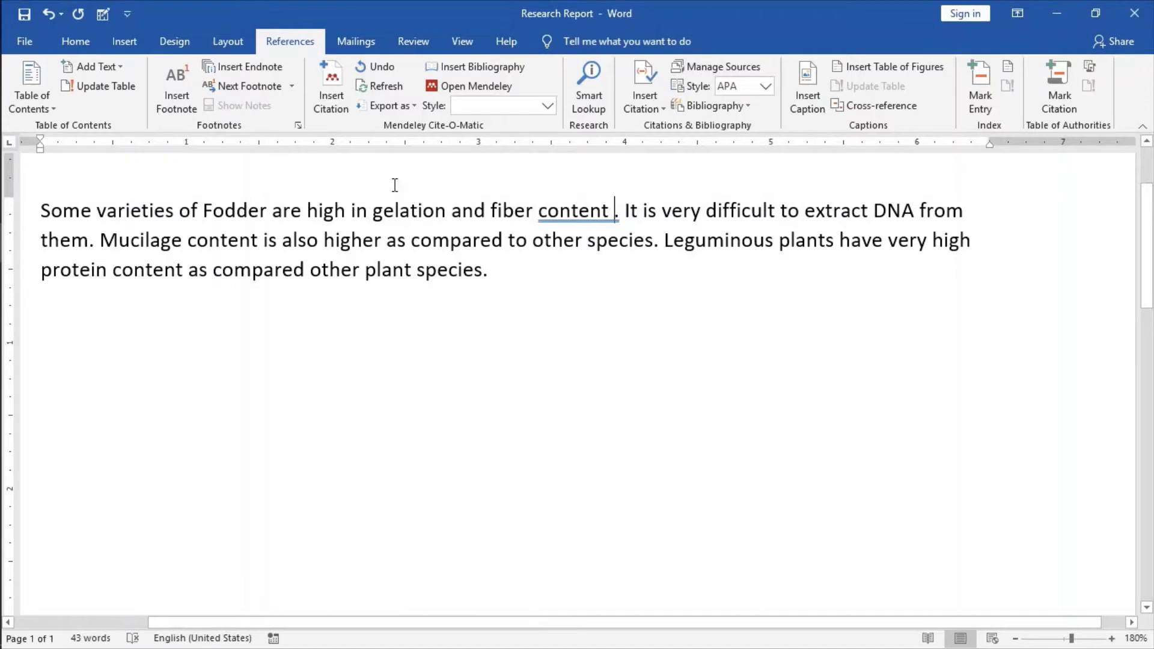
Step: Search Mendeley for "dna" and cite Herrmann & Frischauf 1987 "Isolation of Genomic DNA" after "content"
click(334, 102)
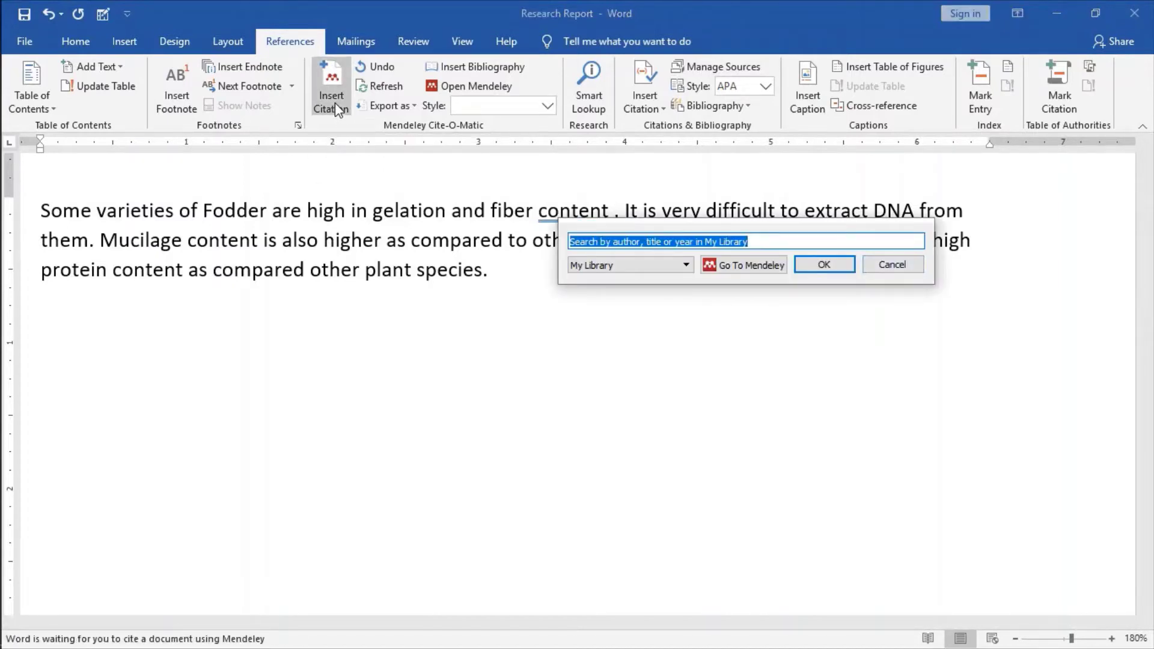
click(633, 246)
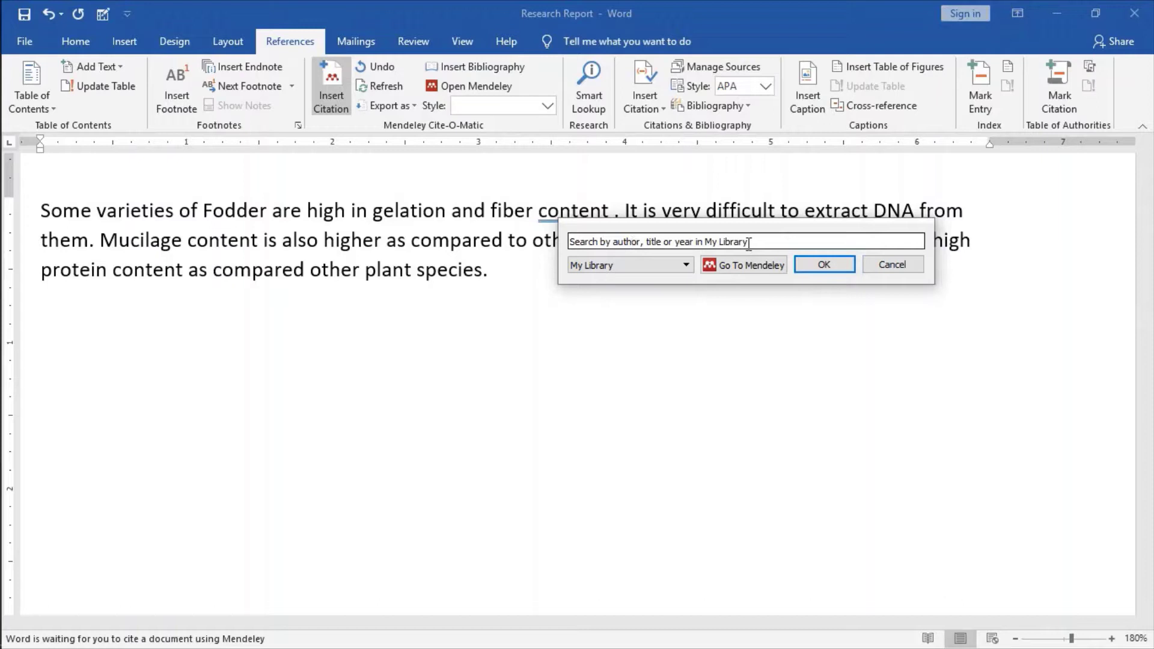
key(BackSpace)
key(BackSpace)
key(BackSpace)
key(BackSpace)
key(BackSpace)
key(BackSpace)
key(BackSpace)
key(BackSpace)
key(BackSpace)
key(BackSpace)
key(BackSpace)
key(BackSpace)
key(BackSpace)
key(BackSpace)
key(BackSpace)
key(BackSpace)
key(BackSpace)
key(BackSpace)
key(BackSpace)
key(BackSpace)
key(BackSpace)
key(BackSpace)
key(BackSpace)
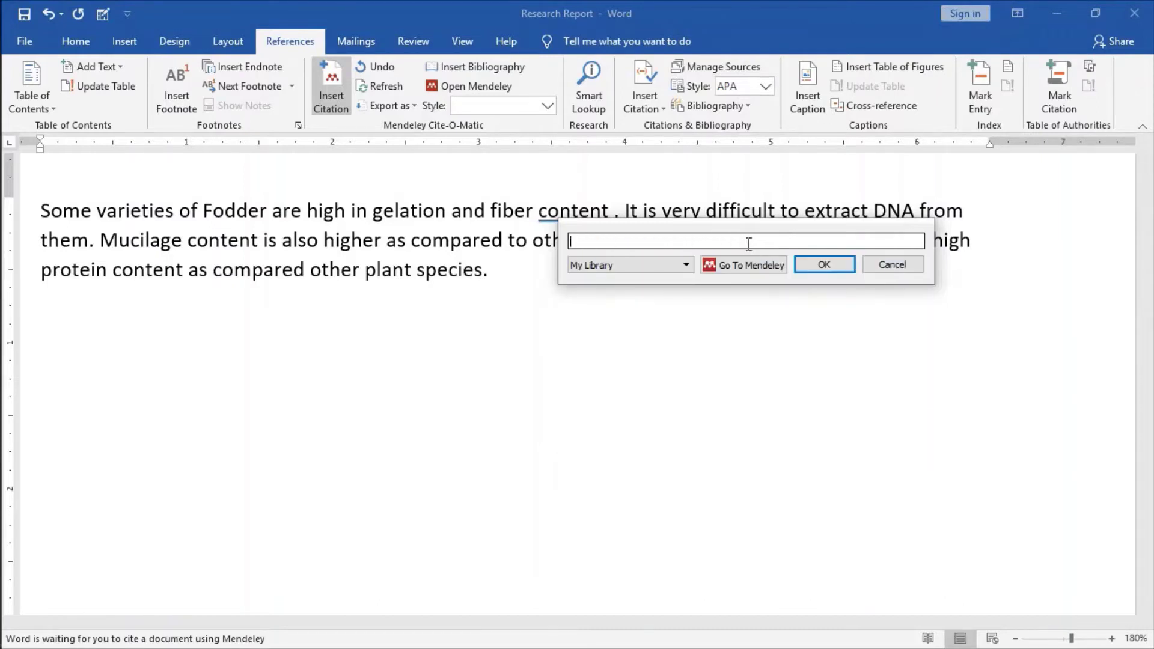
text(dna)
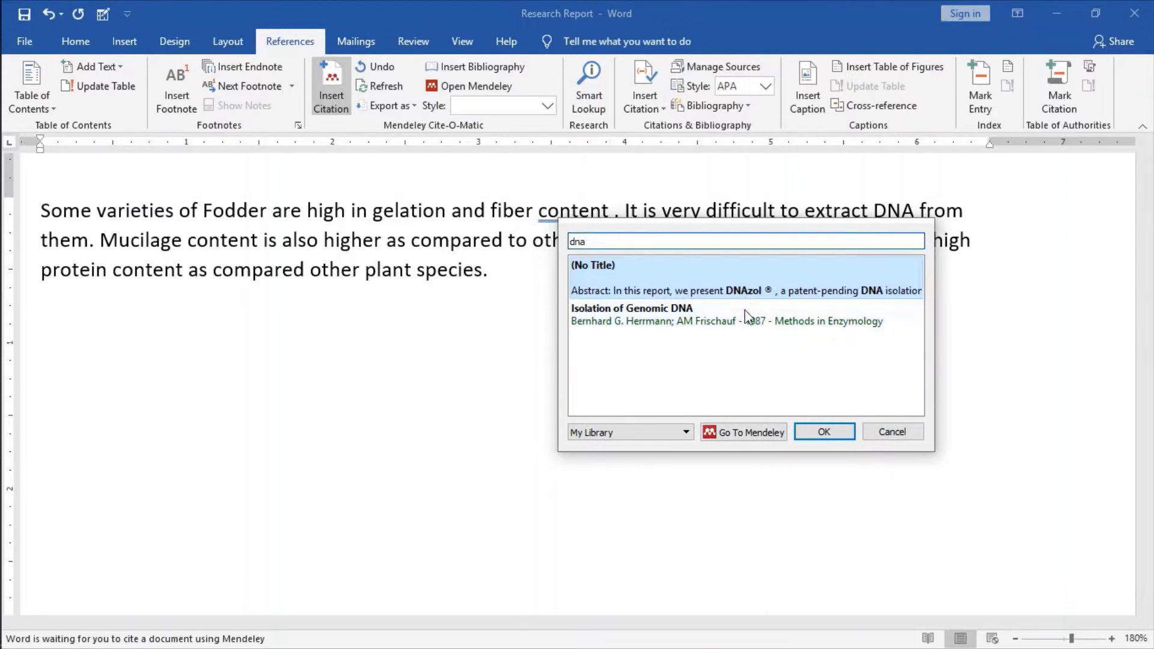
click(678, 314)
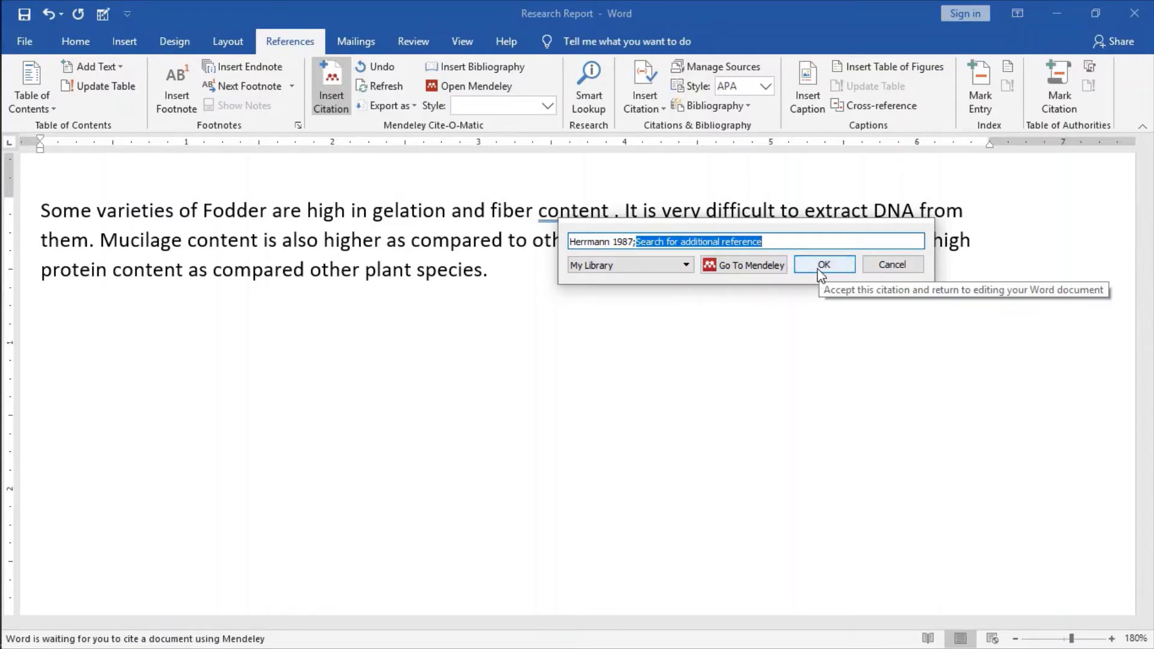
click(822, 265)
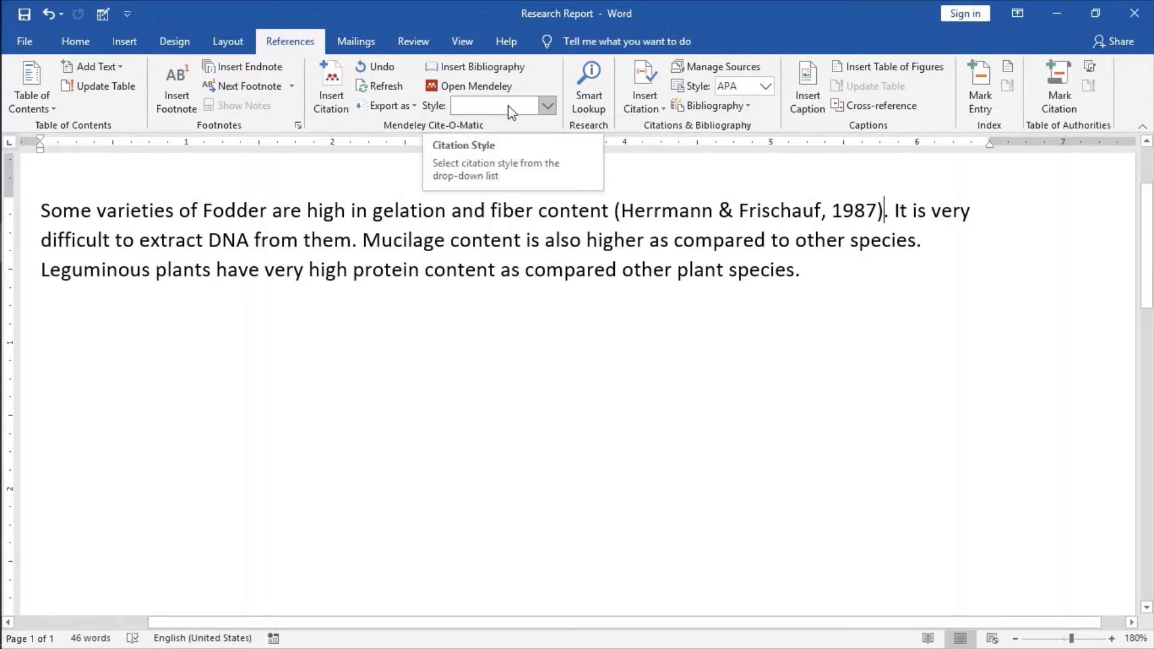
Step: Reopen Mendeley's citation search, confirm My Library as the source, then cancel it
click(334, 83)
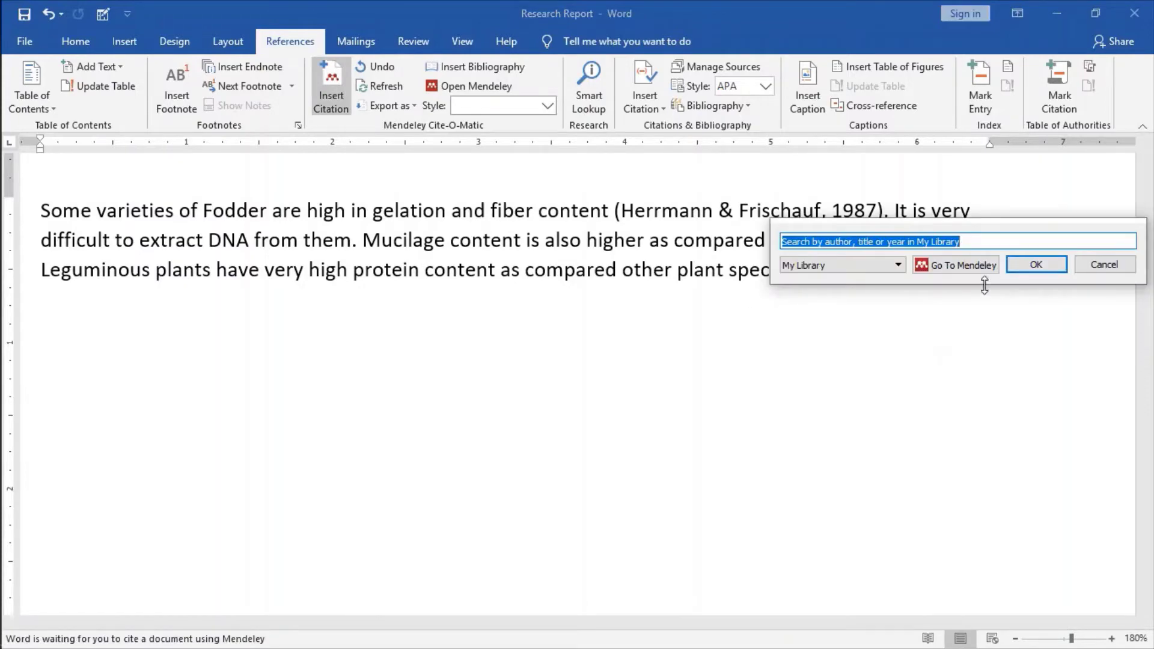
click(896, 267)
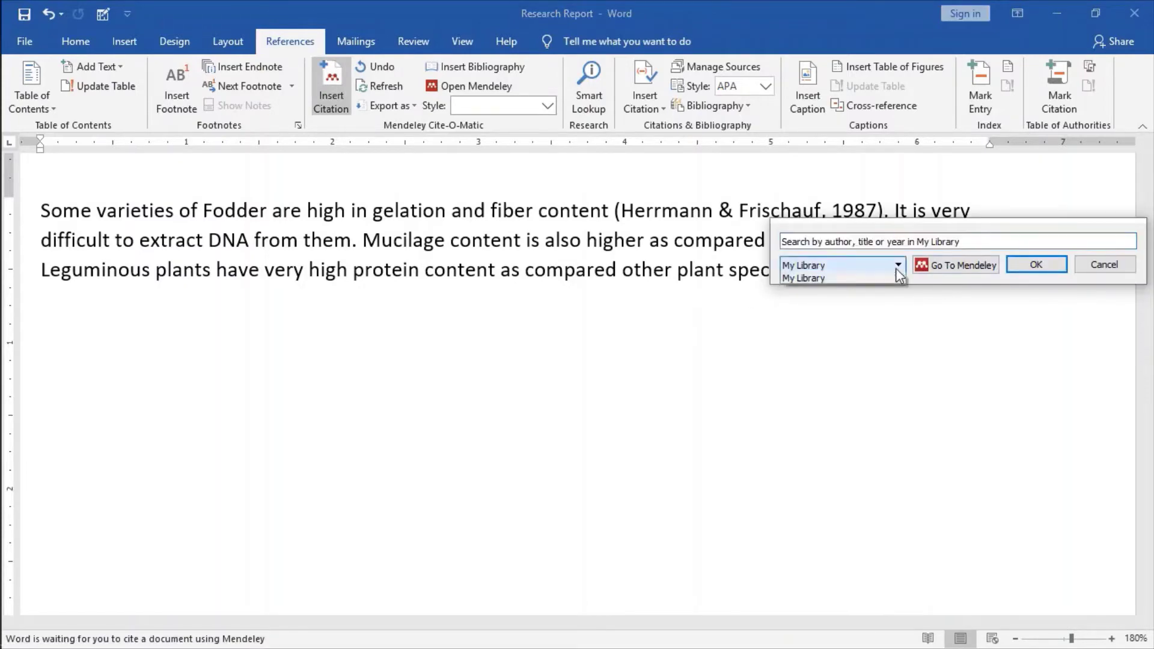
click(891, 282)
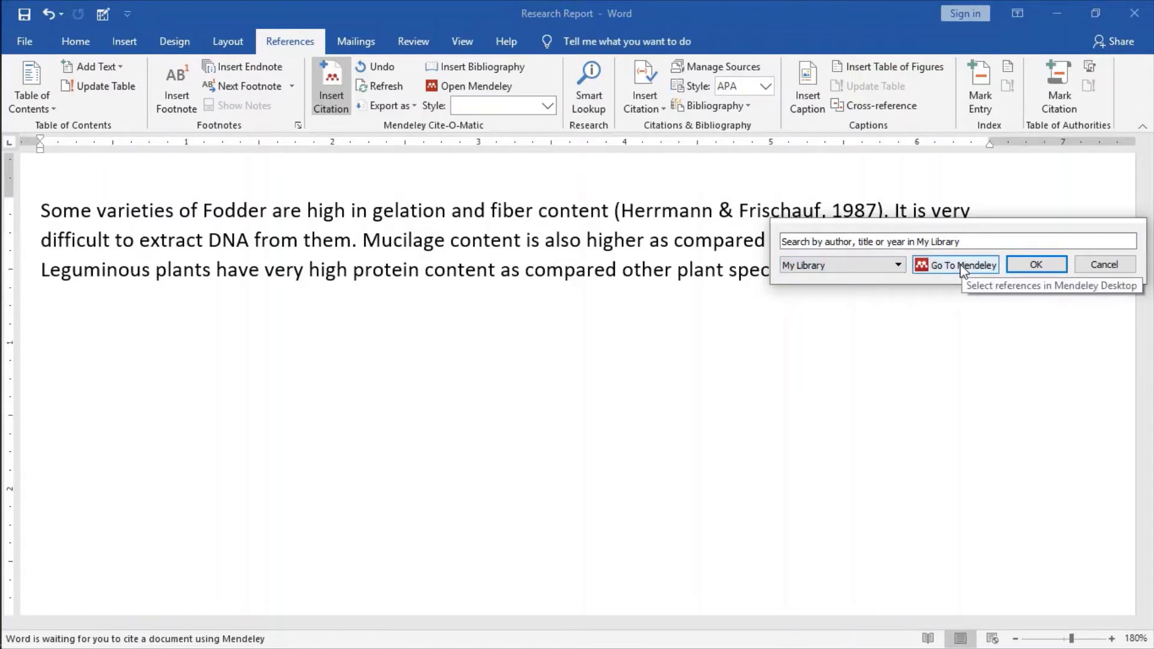
click(1099, 265)
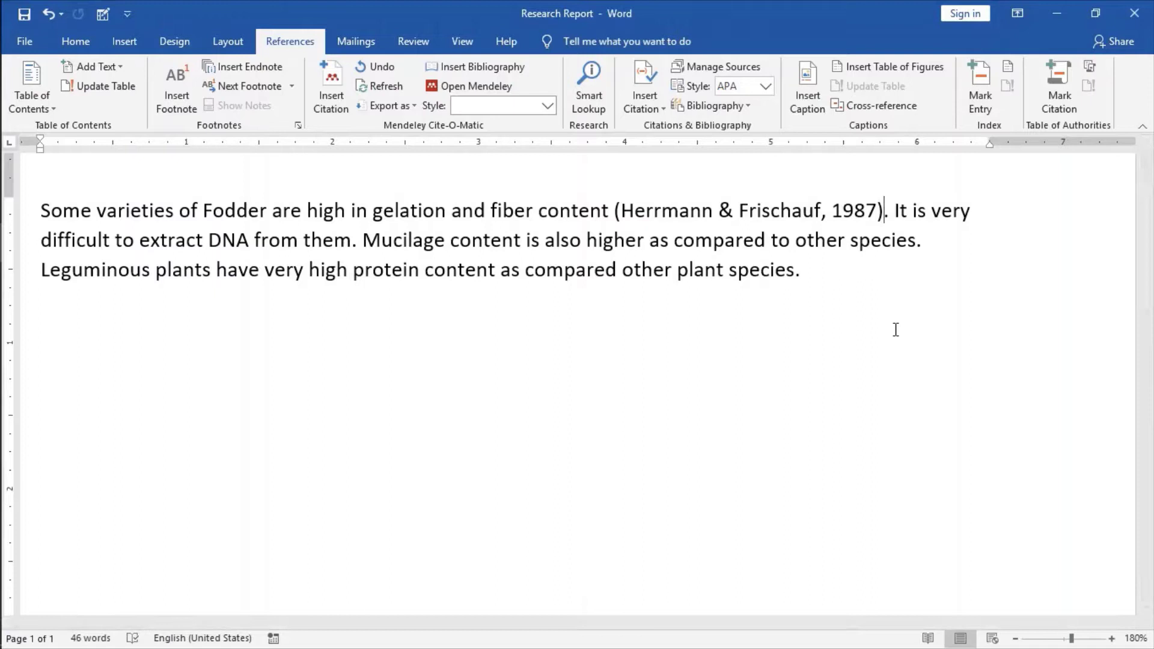
Step: Keep APA as the citation style and put the cursor after "them" in the second sentence
click(765, 89)
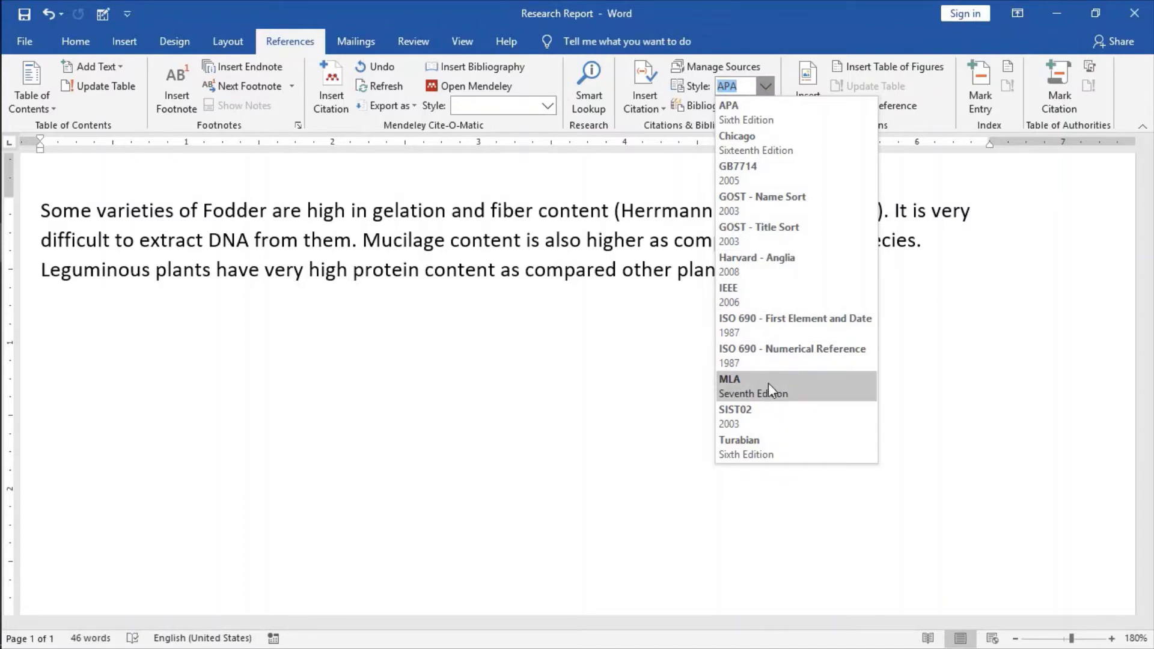
click(664, 407)
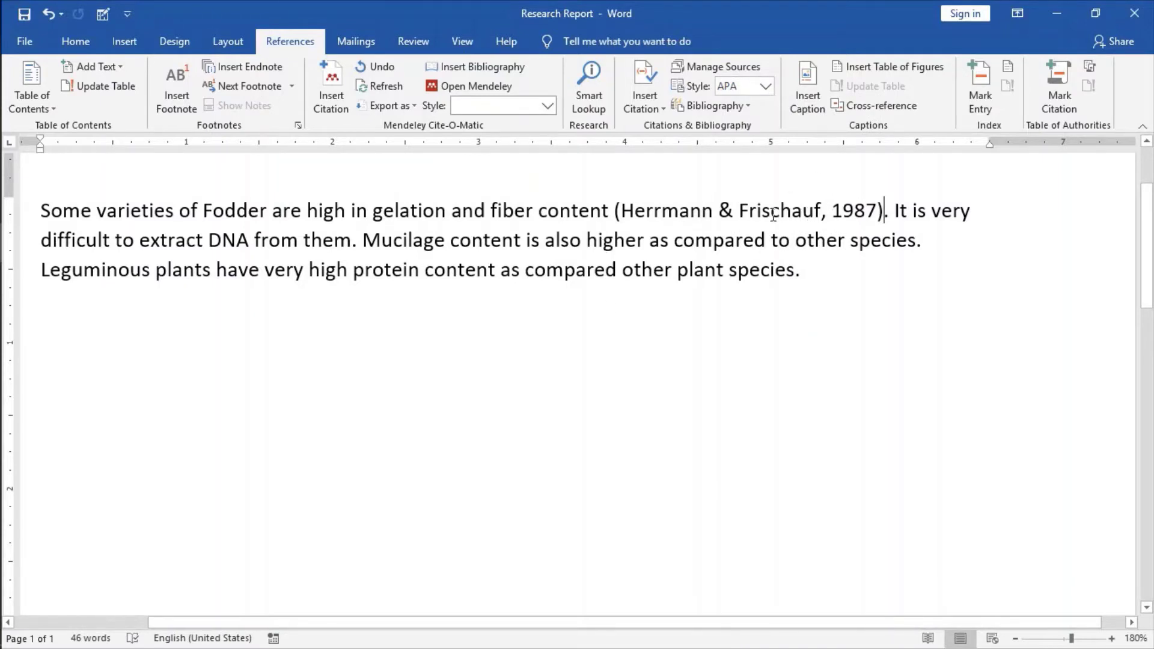
click(353, 242)
Step: Cite the Tewari & Chandra 2008 article from Mendeley Desktop's My Publications after "them"
text(.)
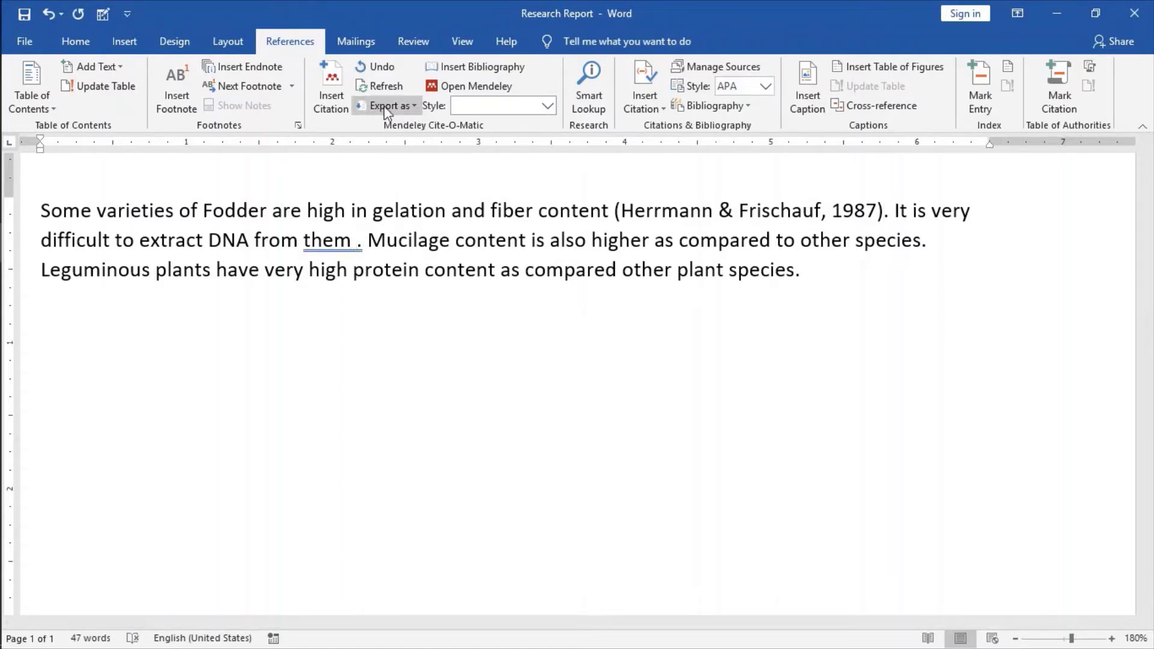
click(338, 84)
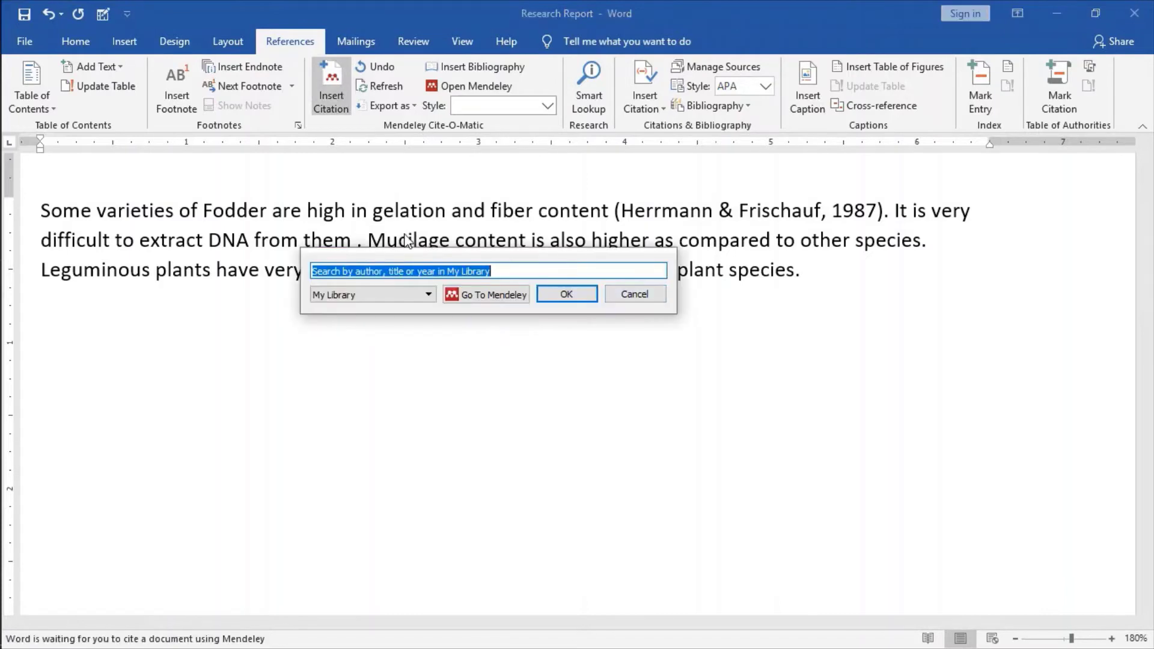
click(489, 299)
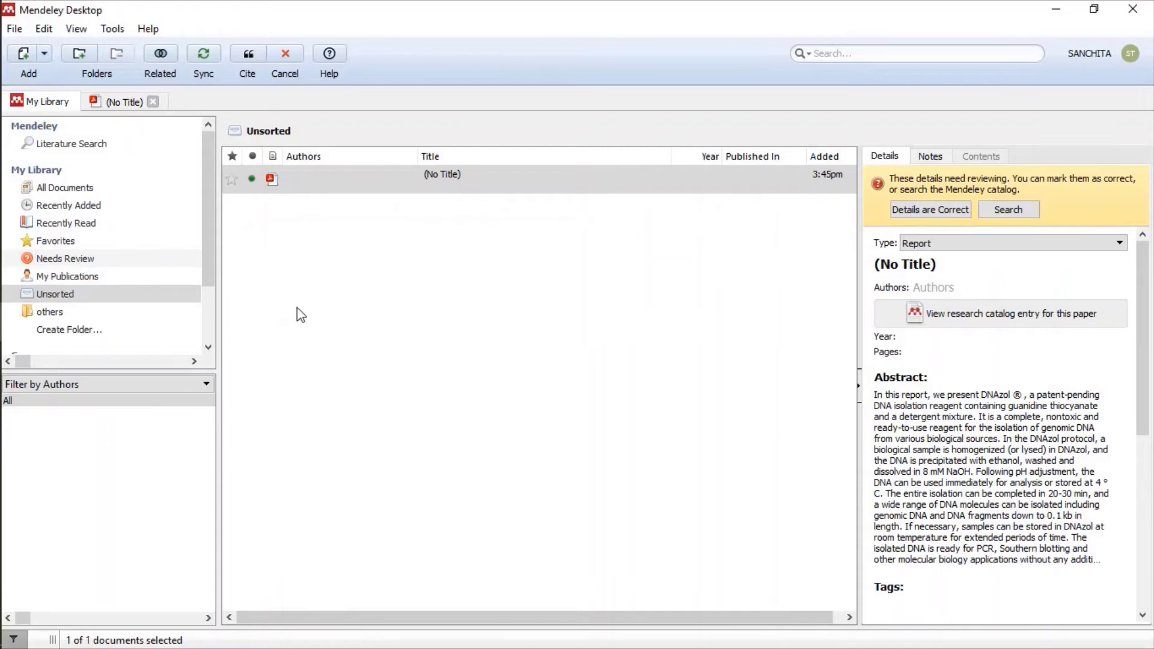
click(66, 276)
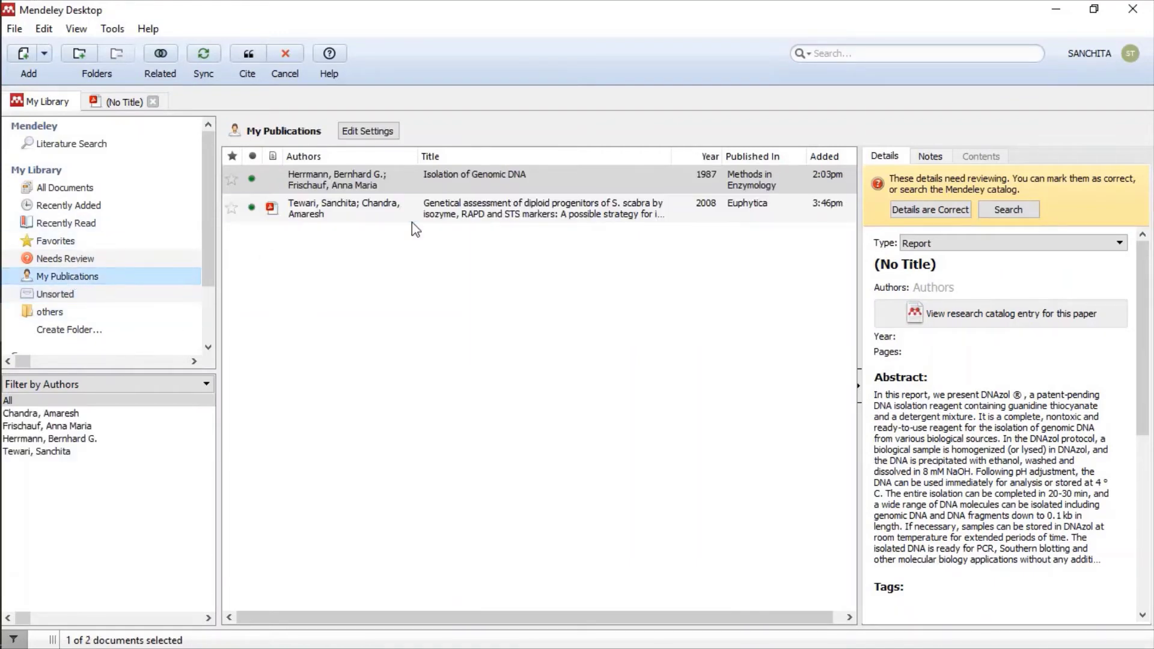
click(480, 212)
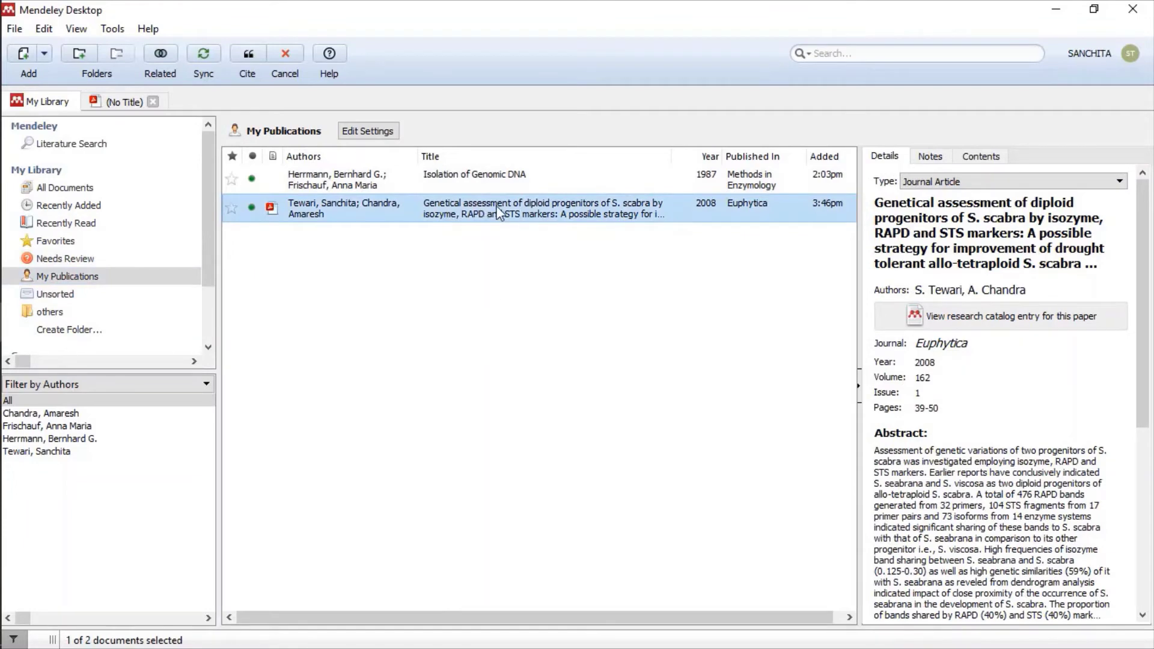
double_click(498, 213)
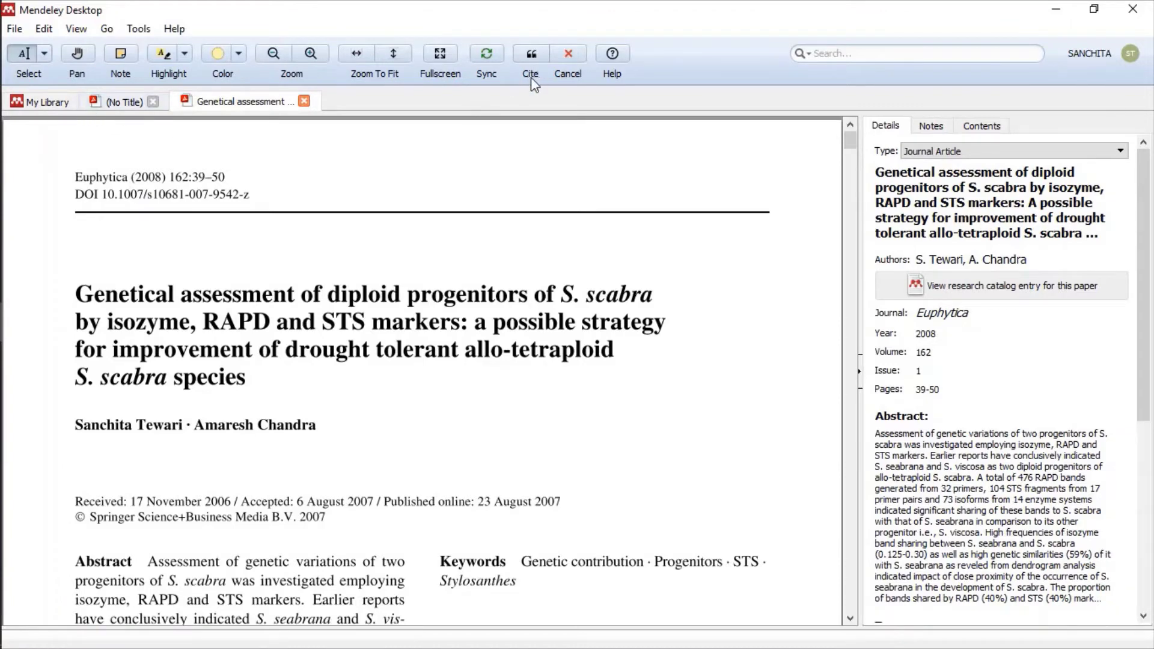
click(529, 58)
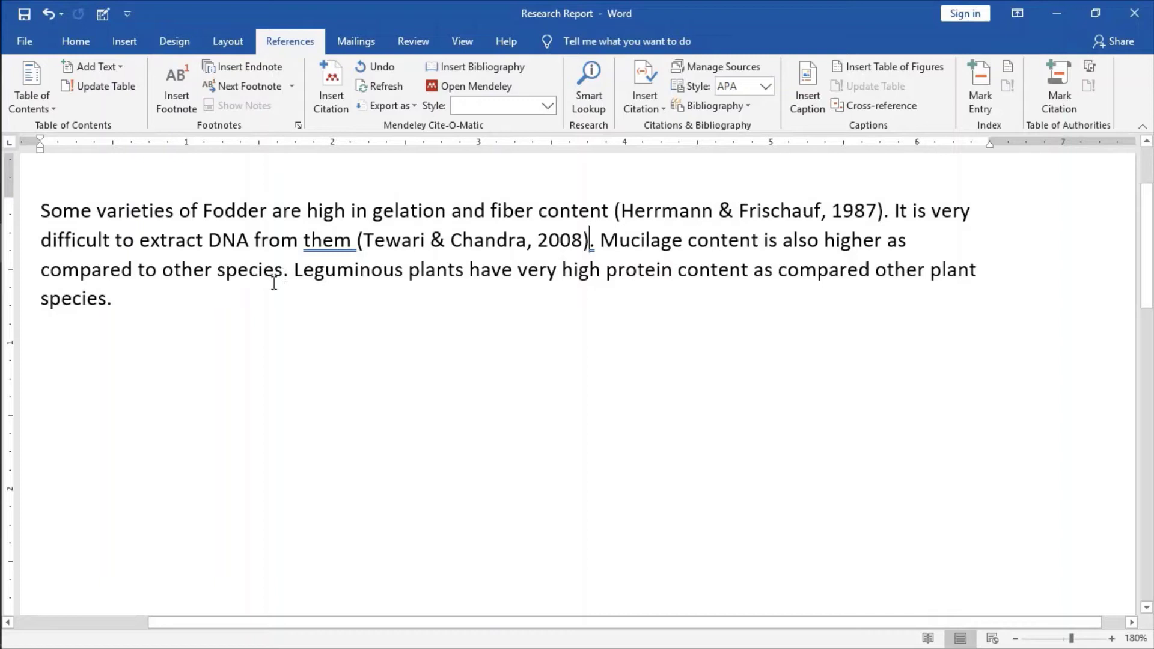
Step: Add a "References" heading with a Mendeley bibliography of both cited sources, then switch to Google Scholar
click(261, 297)
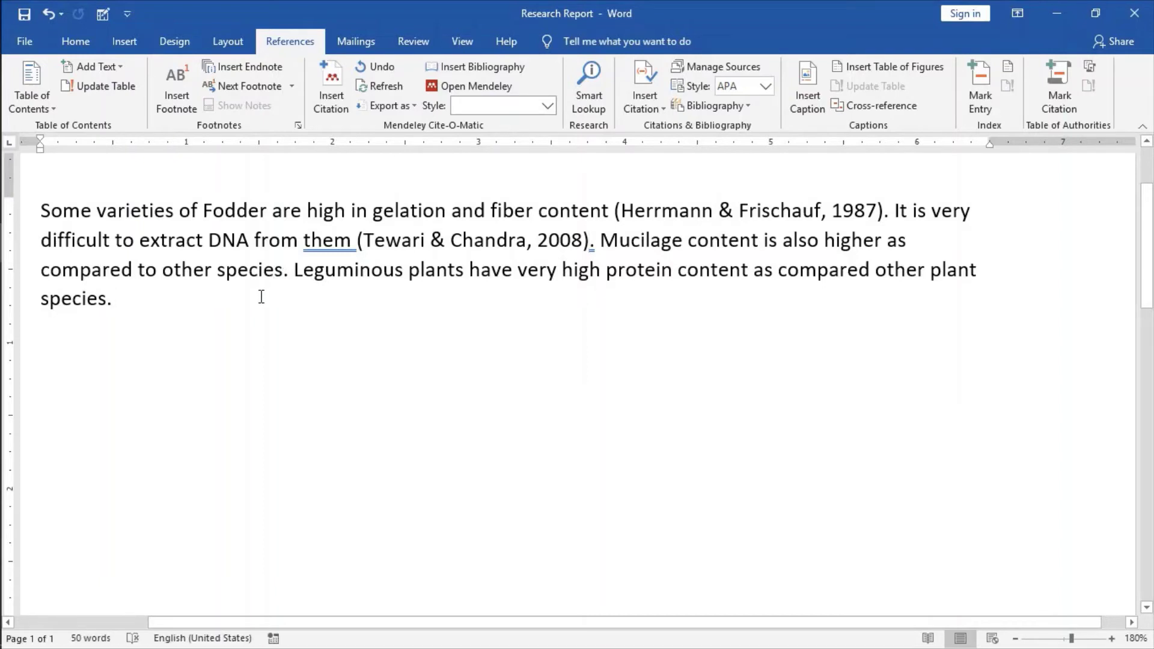
text(Ref)
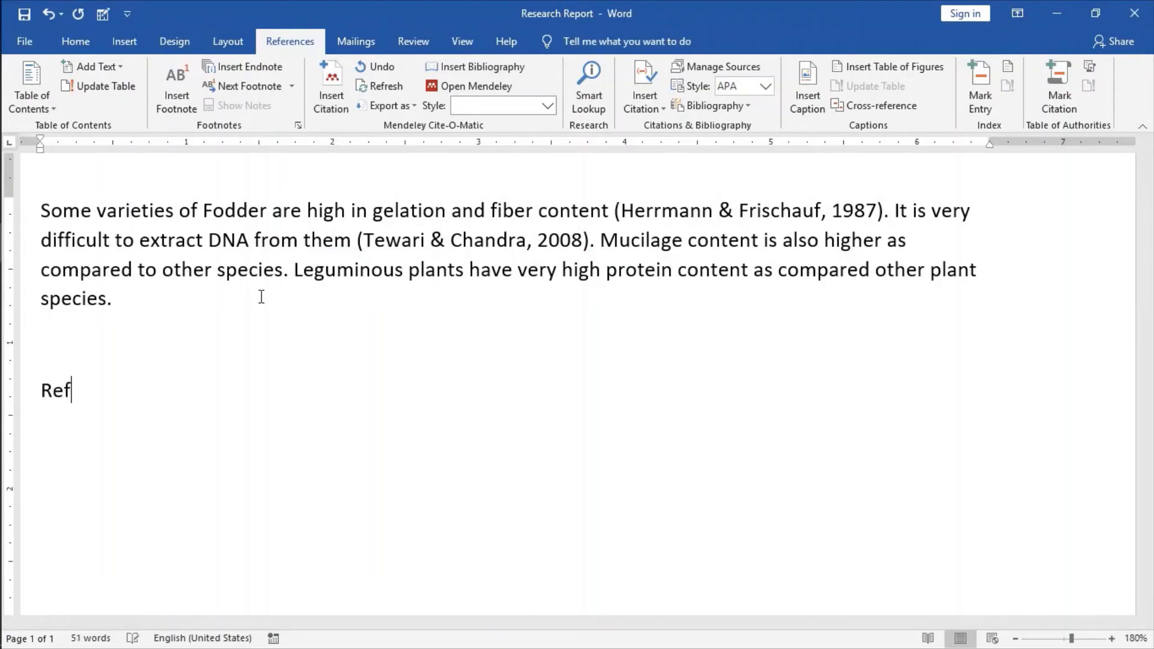
text(erences)
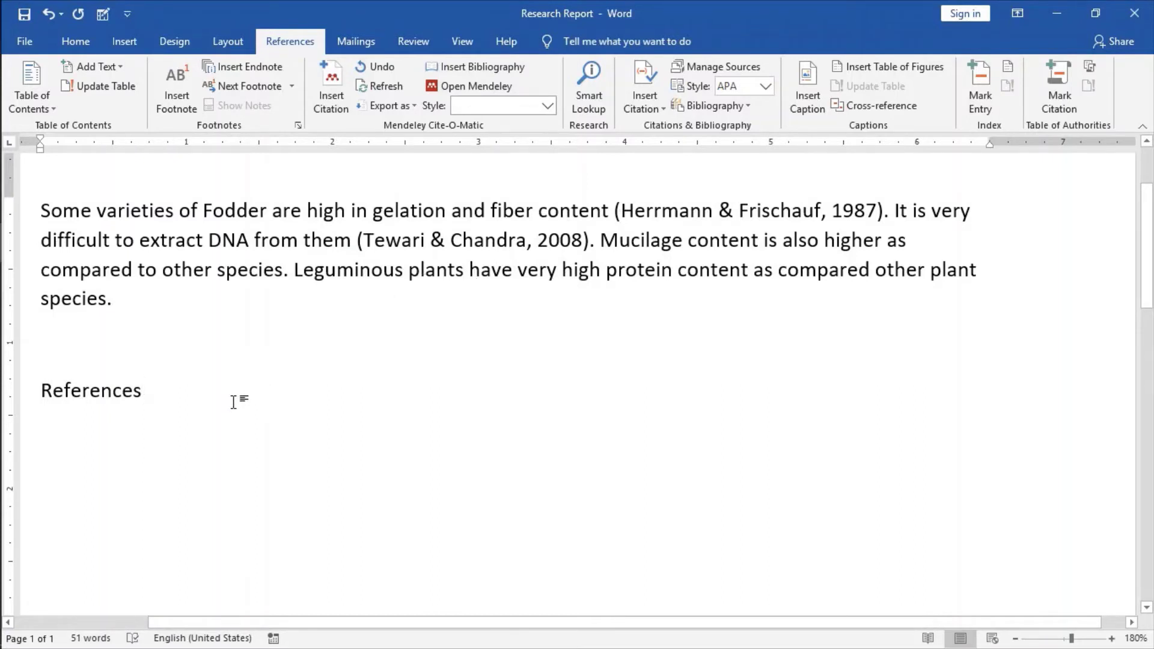
key(Return)
click(470, 68)
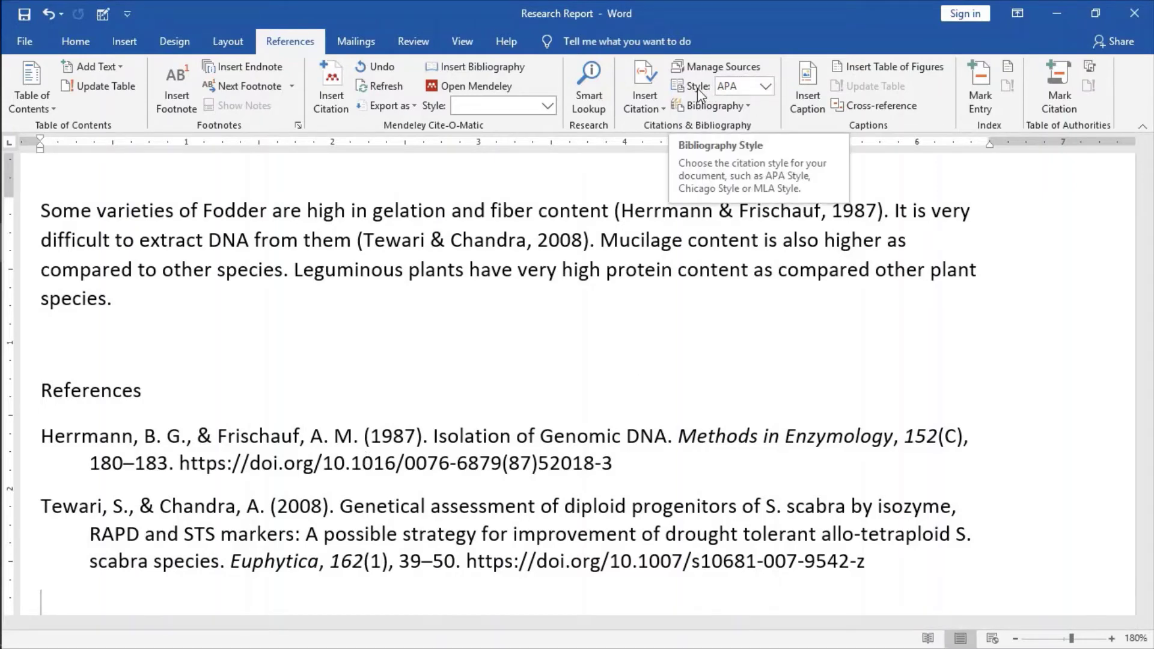
key(alt+Tab)
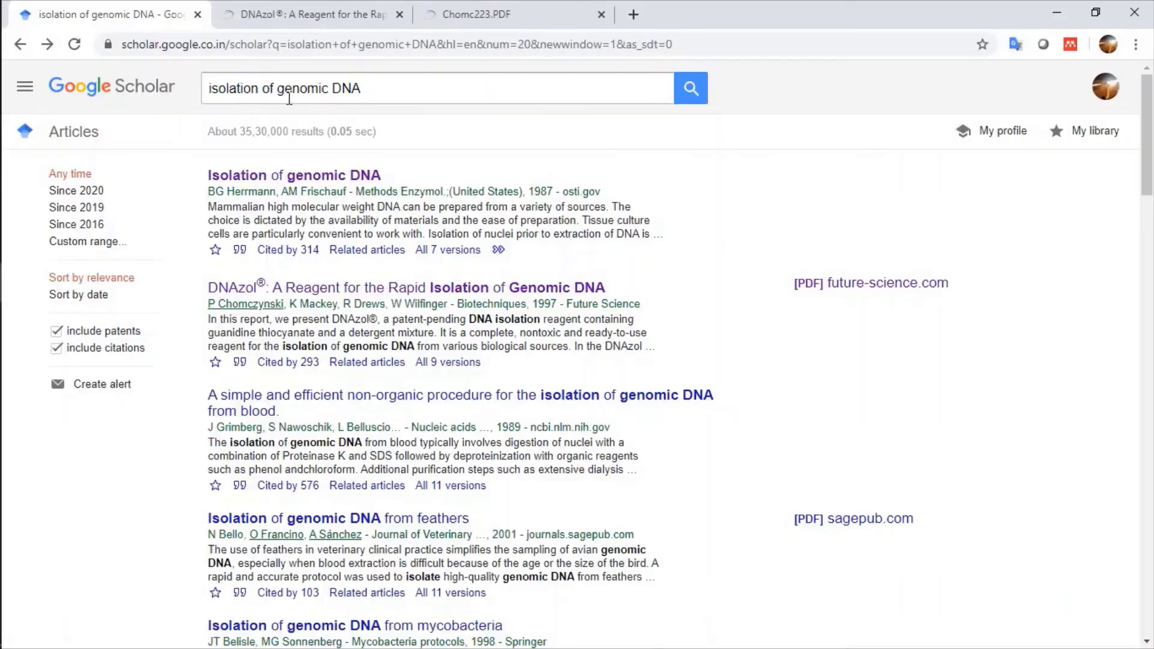
click(369, 96)
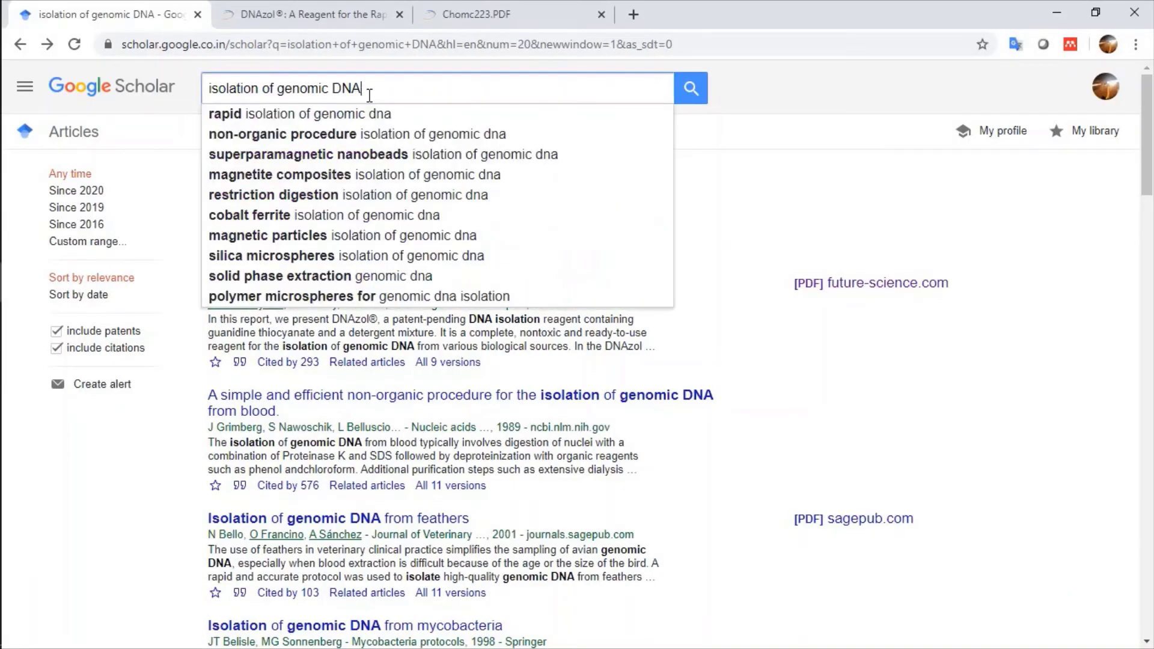
key(Return)
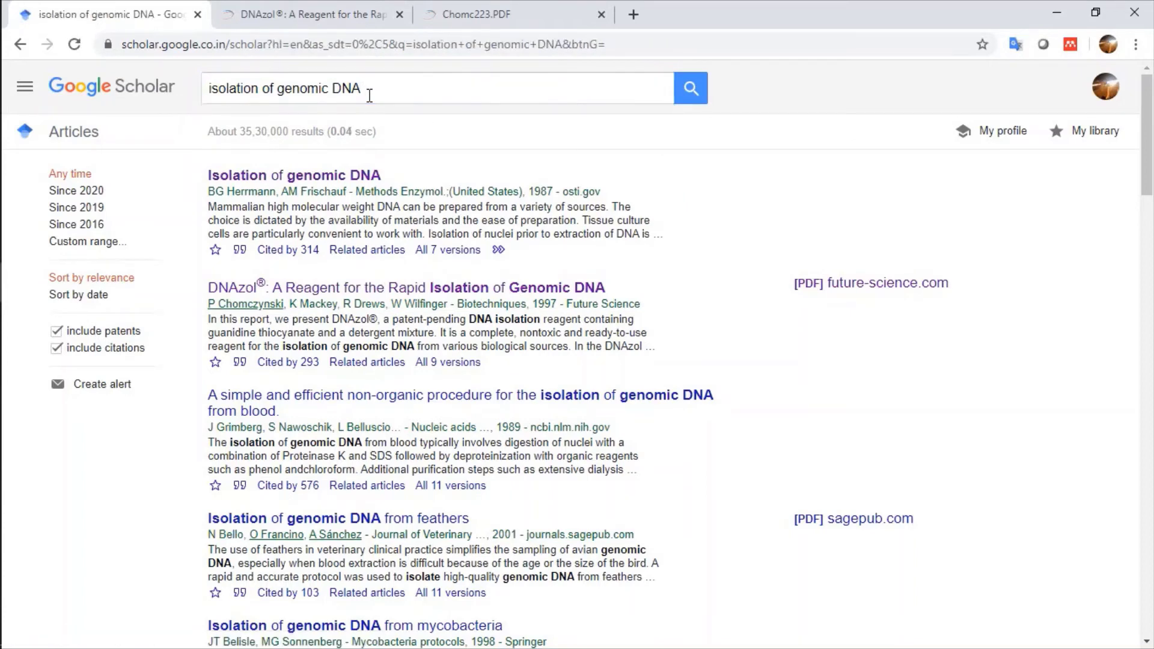
click(240, 251)
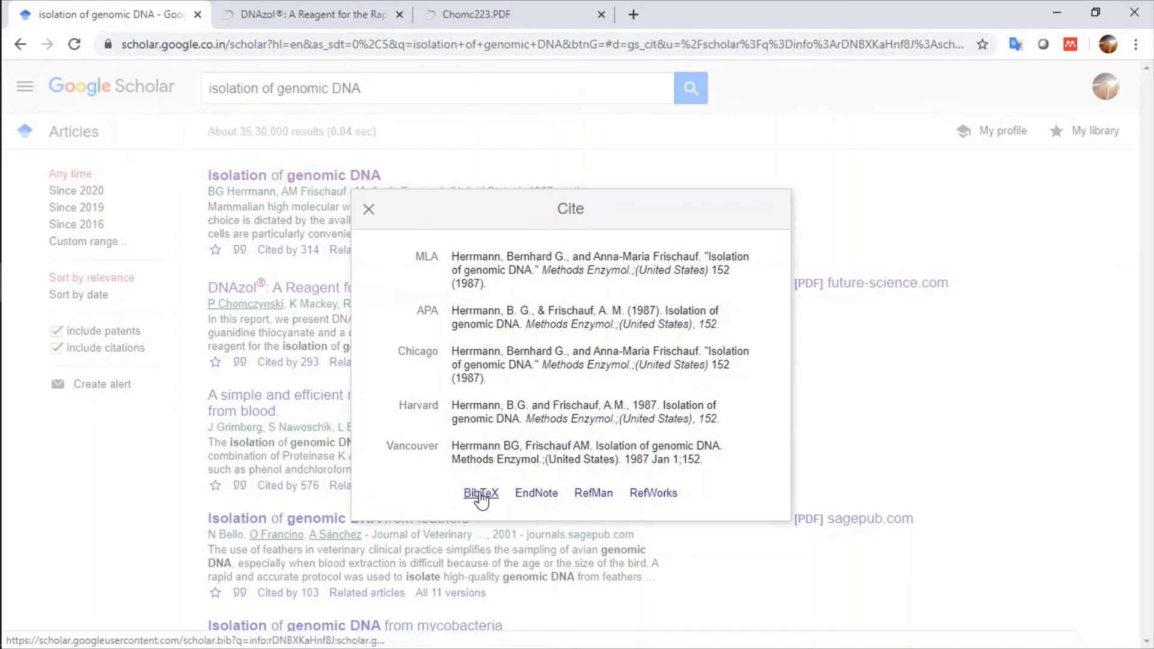
click(369, 209)
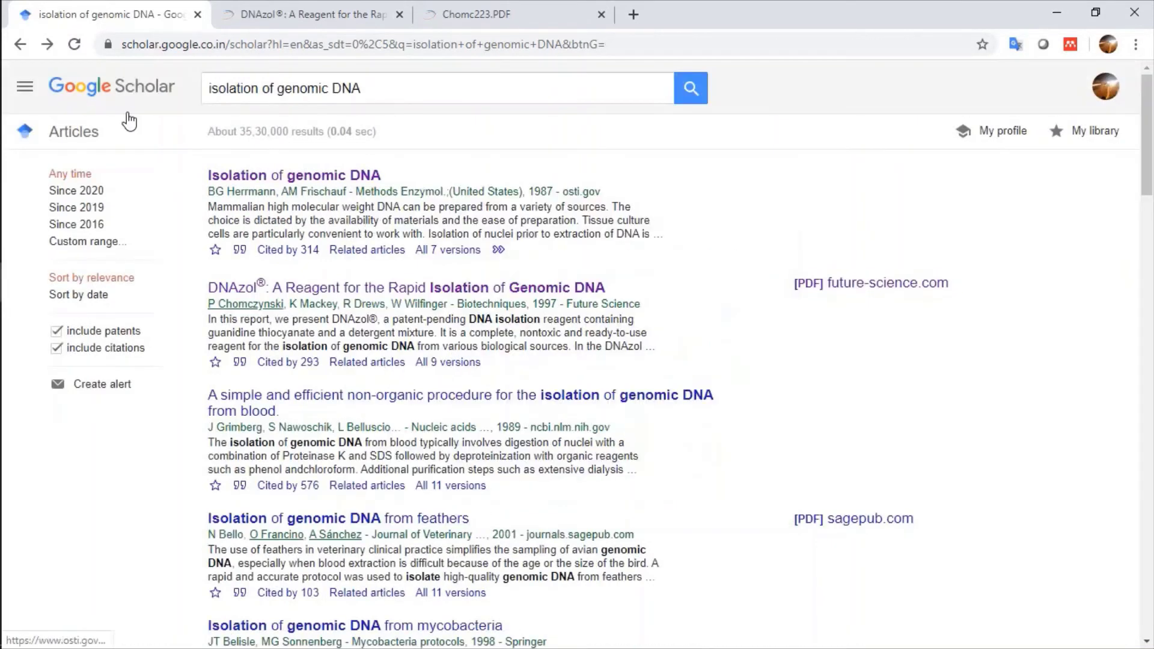
Step: Set Google Scholar's bibliography manager to show BibTeX import links and save the settings
click(24, 90)
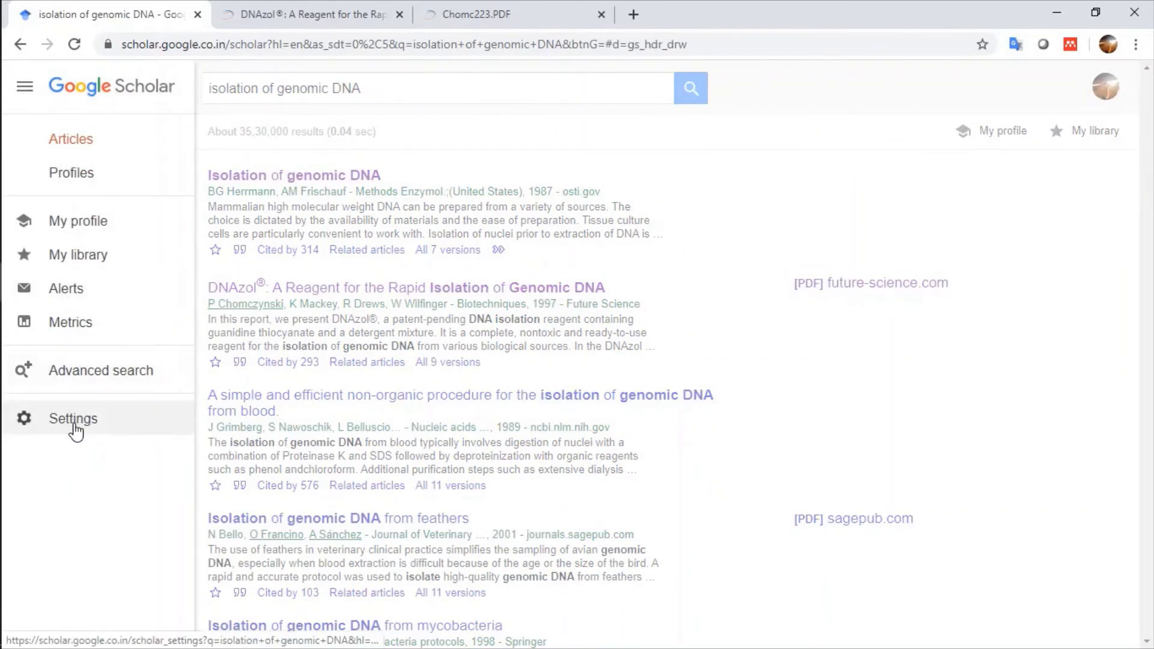
click(74, 425)
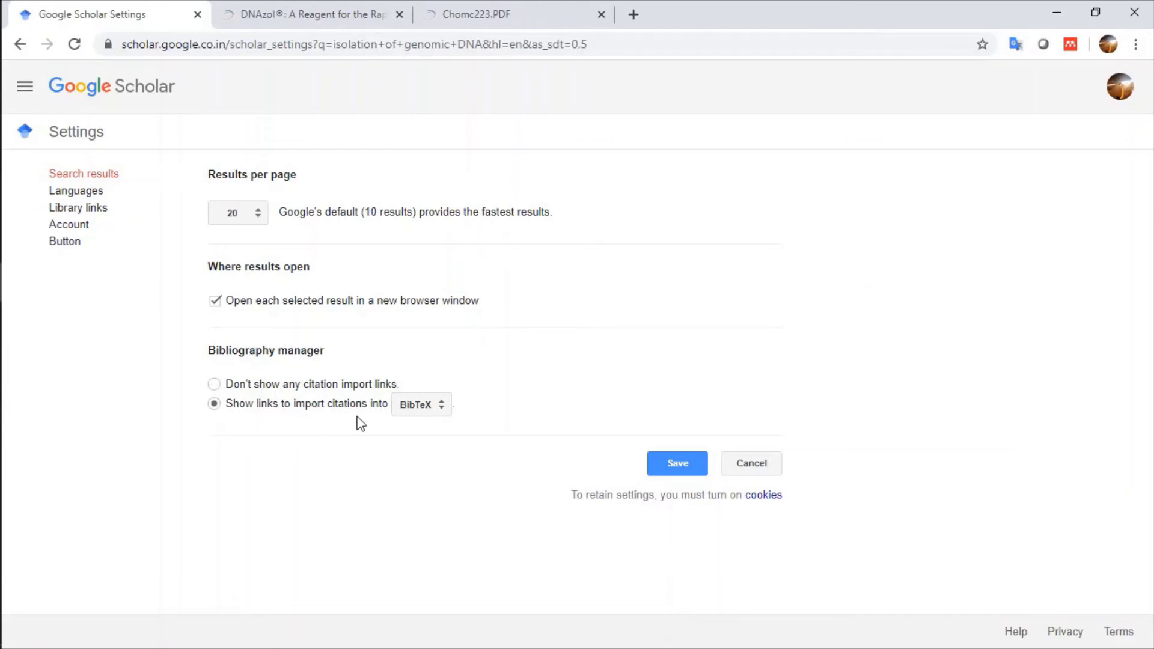
click(444, 415)
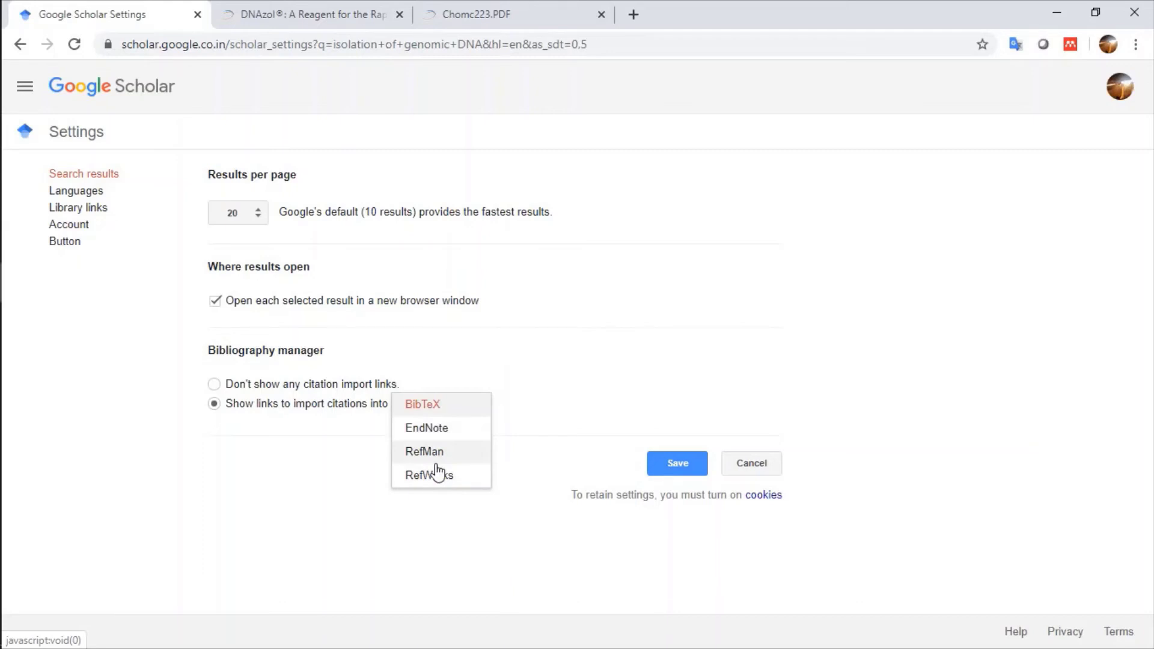
click(430, 415)
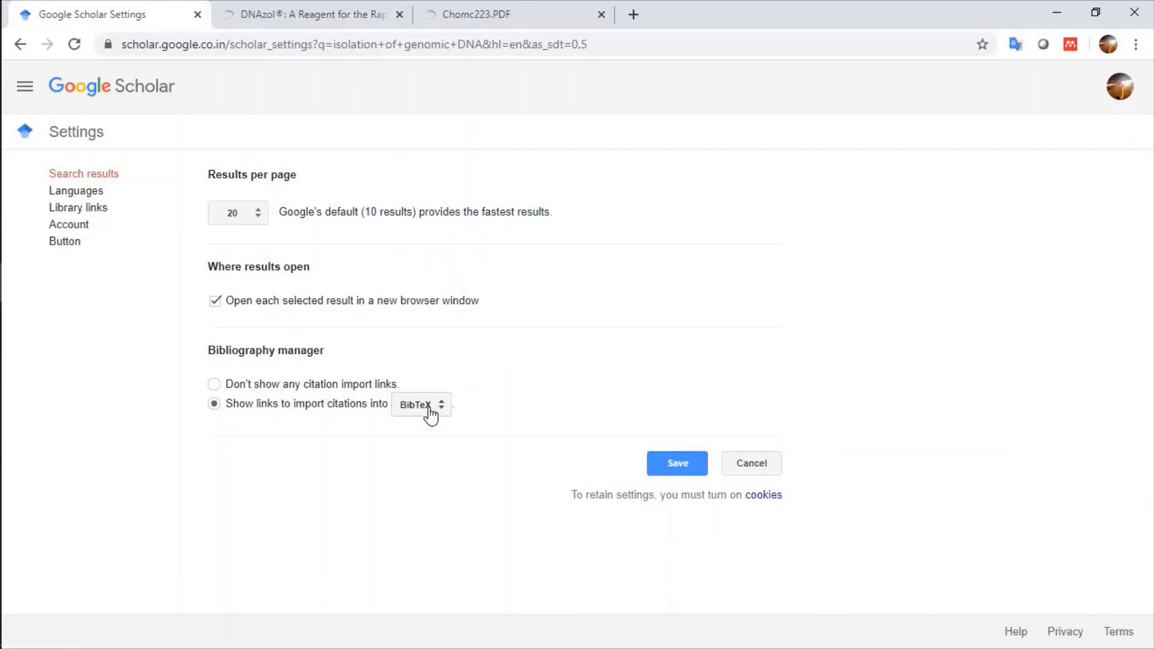
click(686, 478)
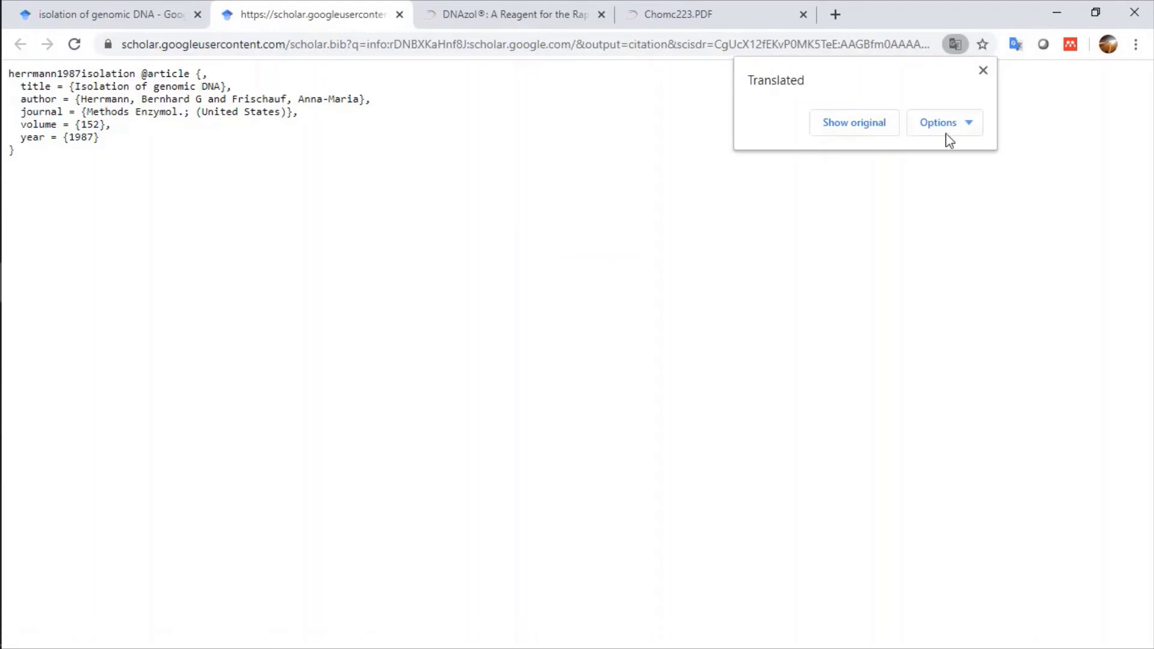
Step: Dismiss Chrome's translation notice on the BibTeX record tab
click(983, 71)
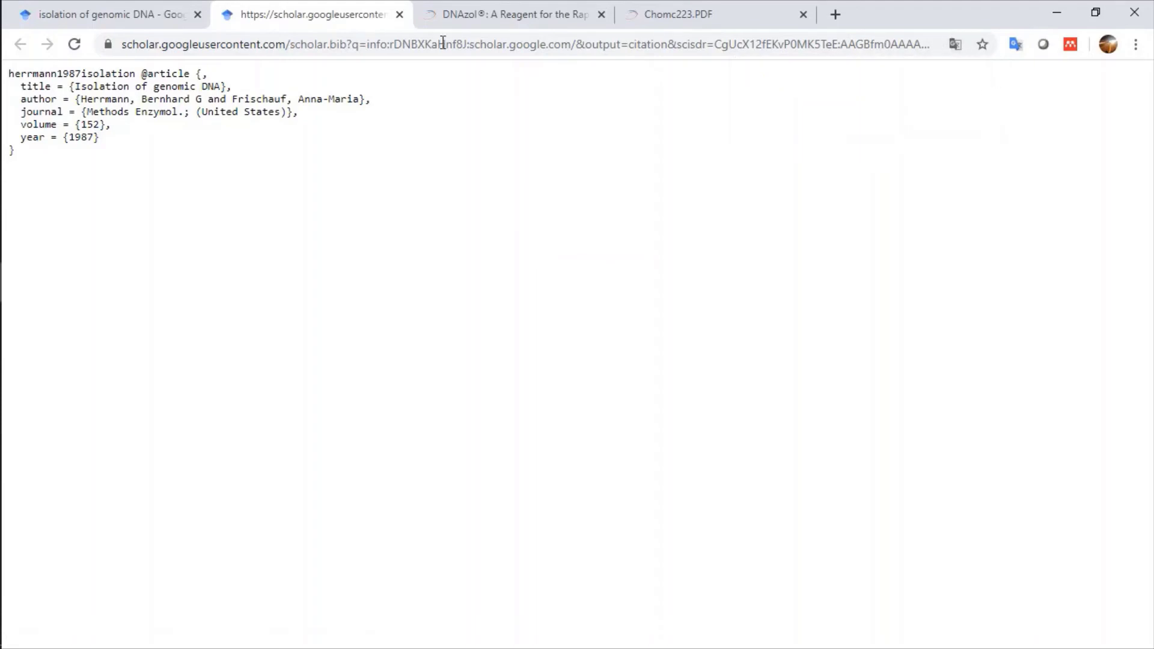
Step: Close the BibTeX tab, switch Scholar's import links to RefMan, and show the DNAzol article's citation formats
click(399, 14)
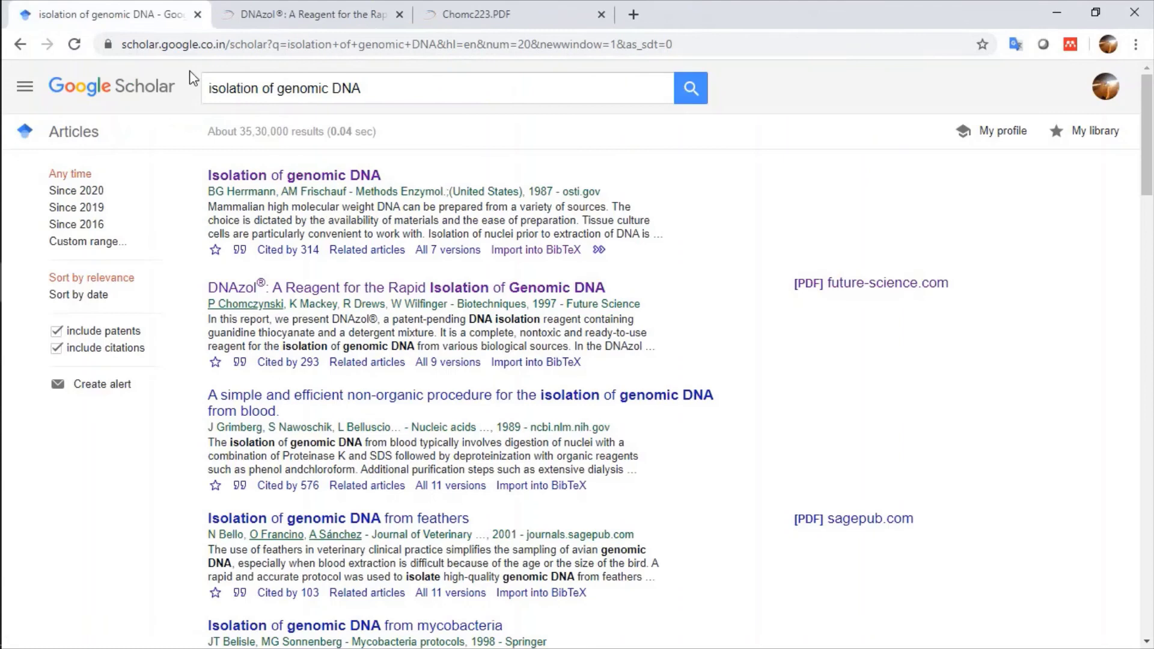
click(24, 87)
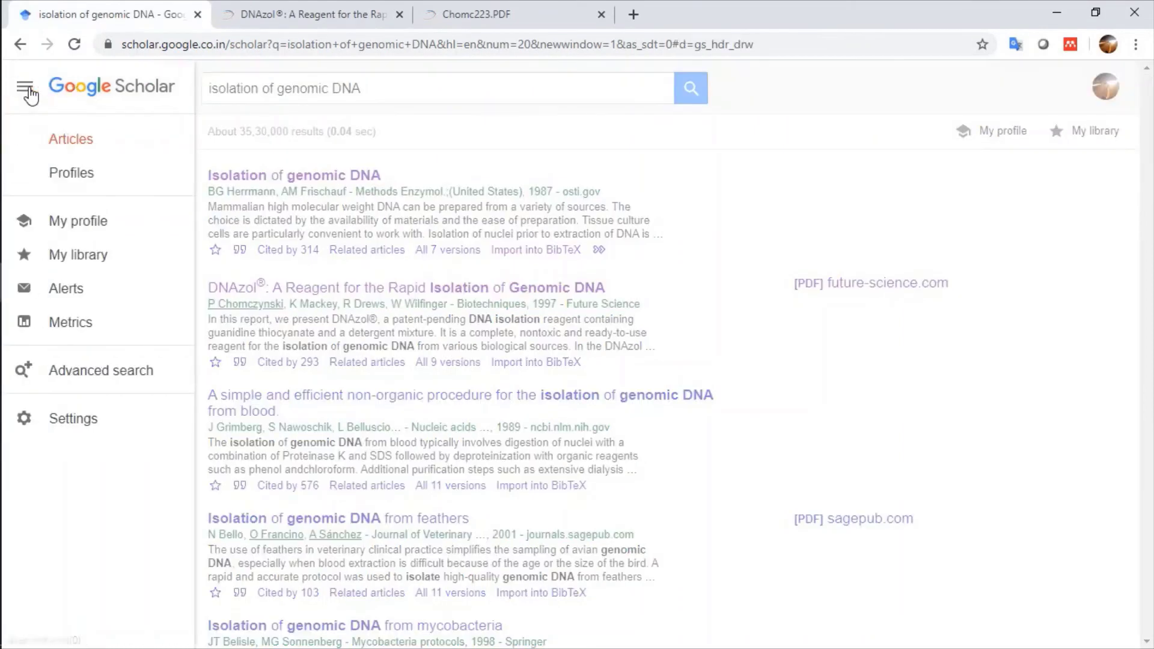
click(81, 431)
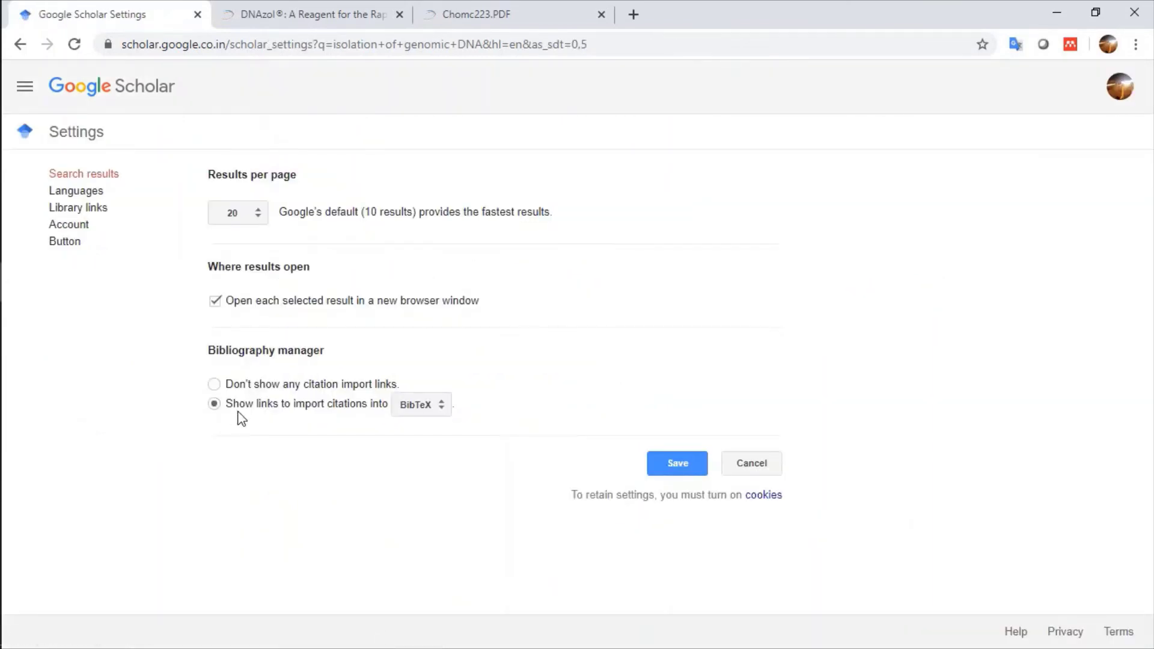
click(444, 413)
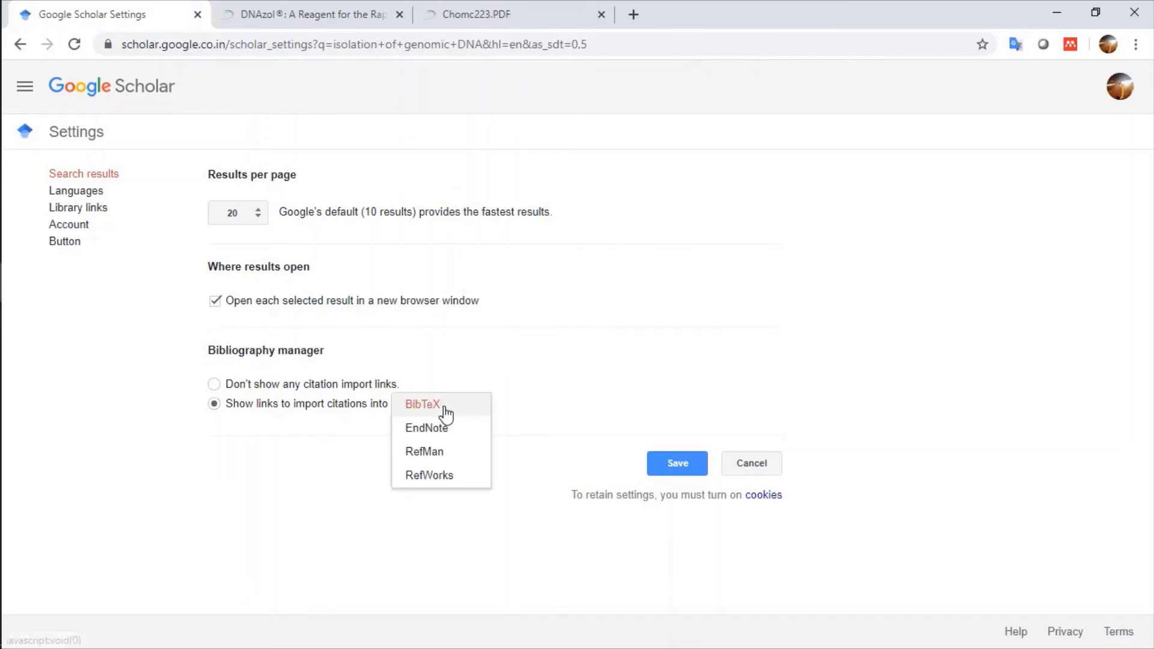
click(429, 462)
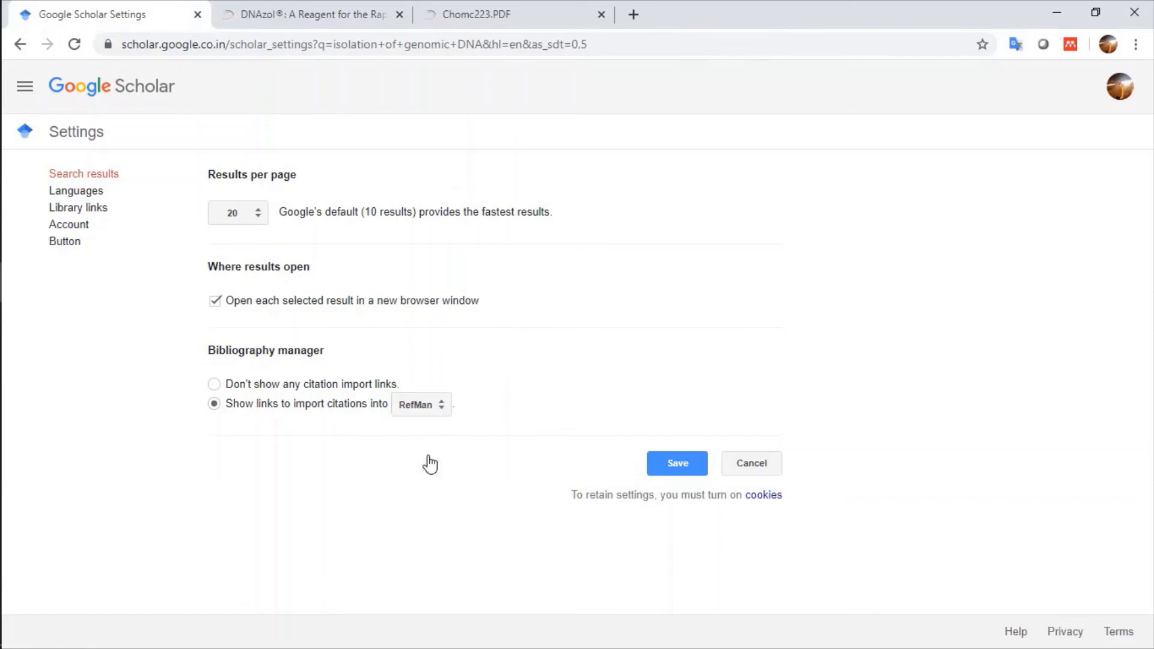
click(665, 472)
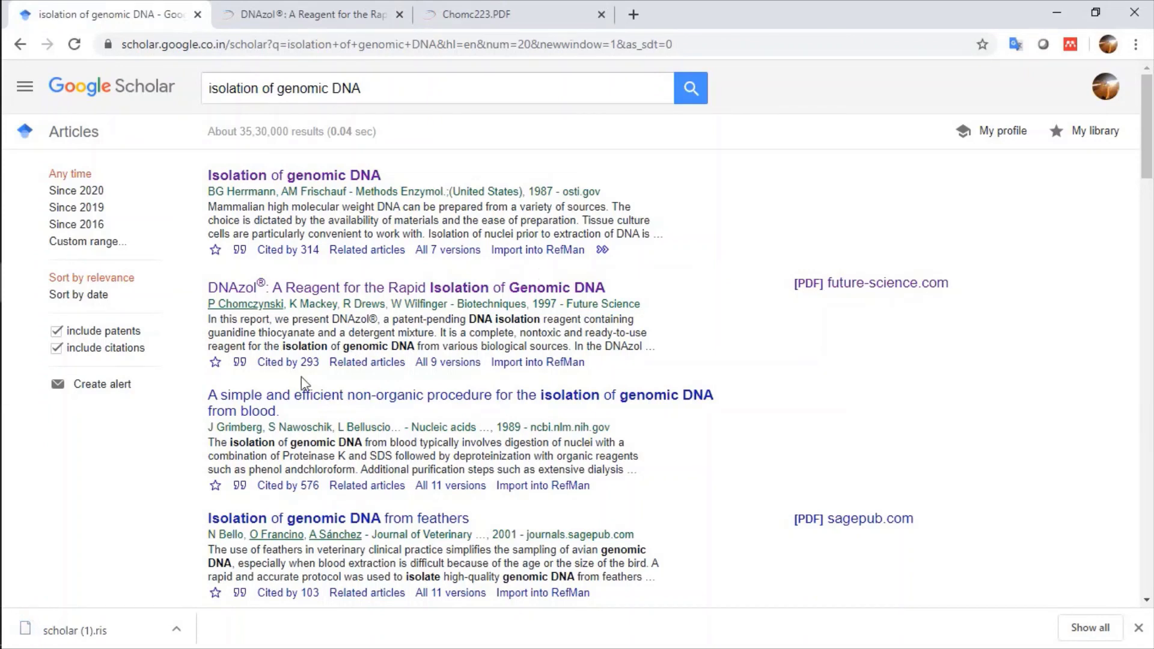
click(239, 362)
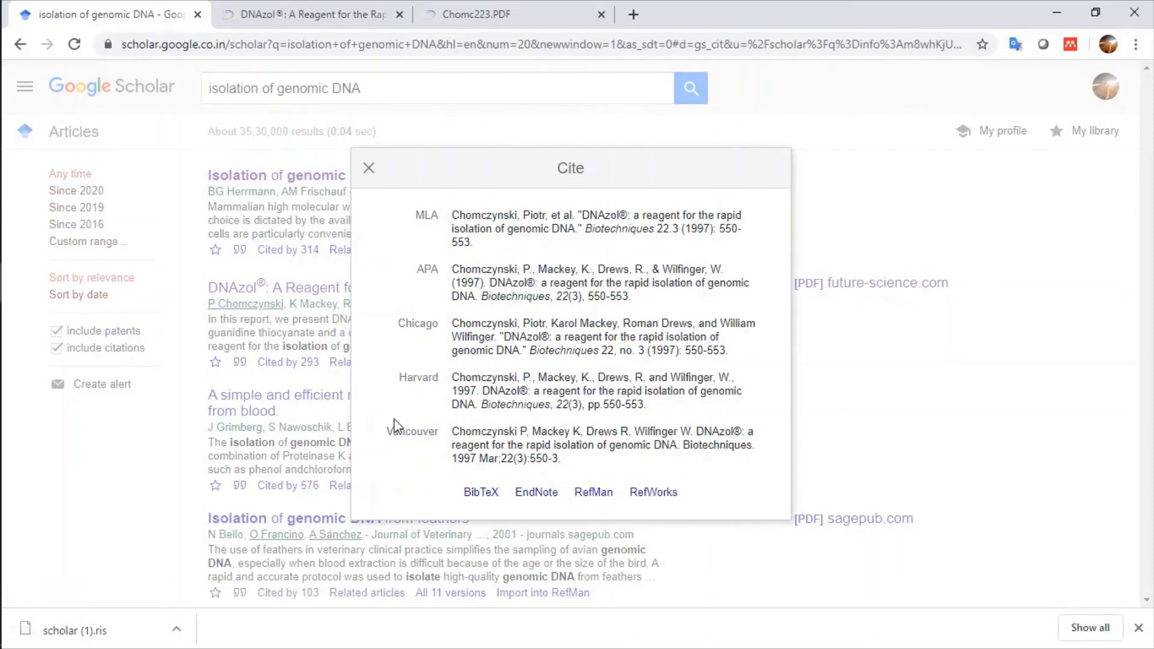